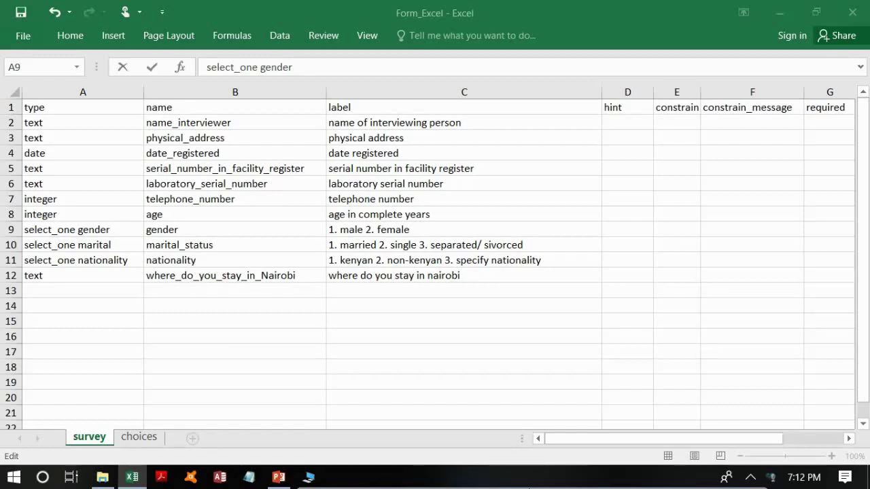
# Step: Replace the option-list text in C9, C10 and C11 with 'gender', 'marital status' and 'nationality'
pyautogui.doubleClick(423, 231)
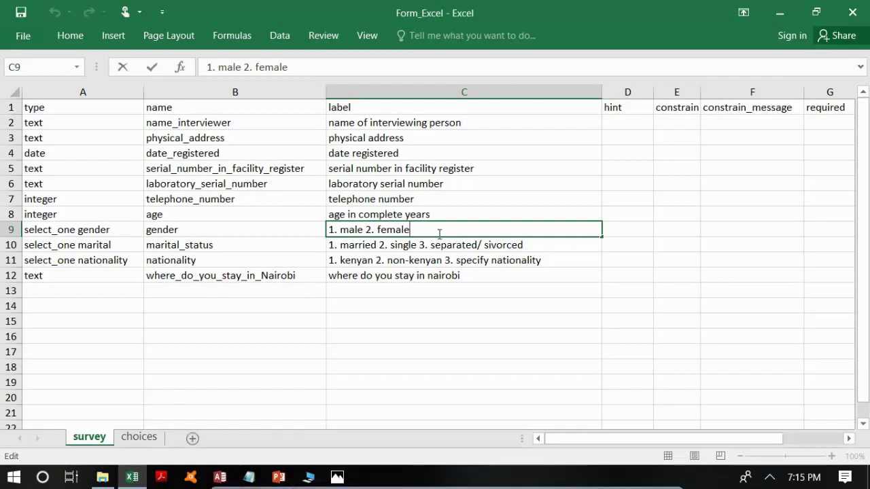
pyautogui.press('BackSpace')
pyautogui.press('BackSpace')
pyautogui.press('BackSpace')
pyautogui.press('BackSpace')
pyautogui.press('BackSpace')
pyautogui.press('BackSpace')
pyautogui.press('BackSpace')
pyautogui.press('BackSpace')
pyautogui.press('BackSpace')
pyautogui.press('BackSpace')
pyautogui.press('BackSpace')
pyautogui.press('BackSpace')
pyautogui.press('BackSpace')
pyautogui.press('BackSpace')
pyautogui.press('BackSpace')
pyautogui.press('BackSpace')
pyautogui.press('BackSpace')
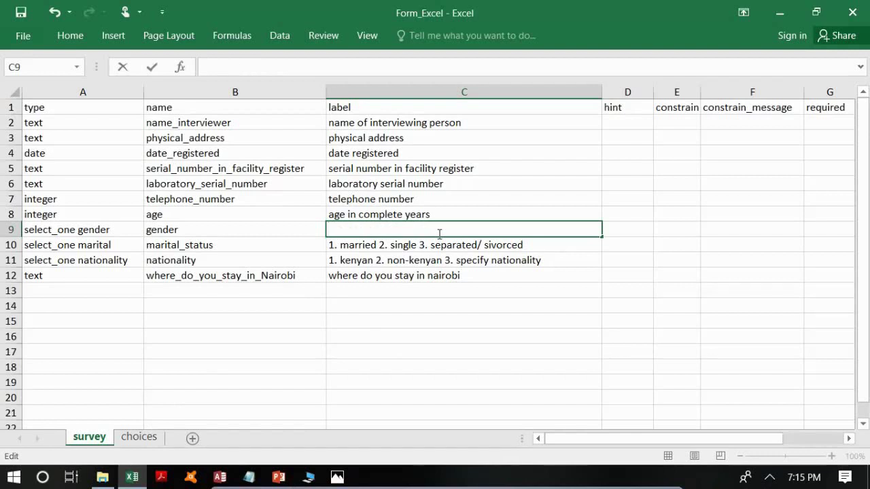
pyautogui.write('gender')
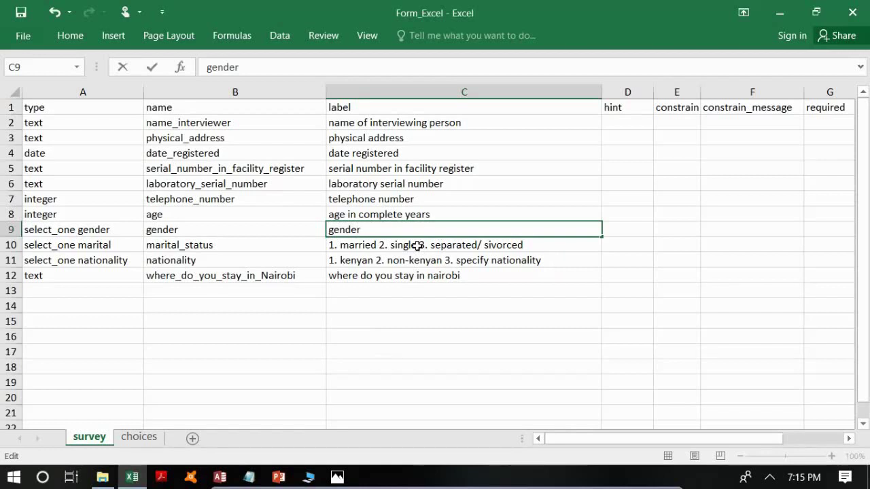
pyautogui.doubleClick(417, 246)
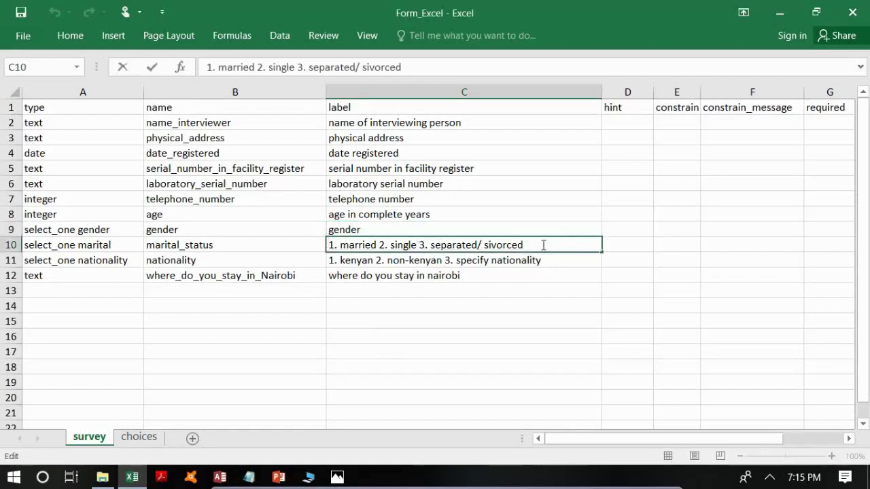
pyautogui.moveTo(537, 248); pyautogui.dragTo(373, 222)
pyautogui.press('Delete')
pyautogui.write('mari')
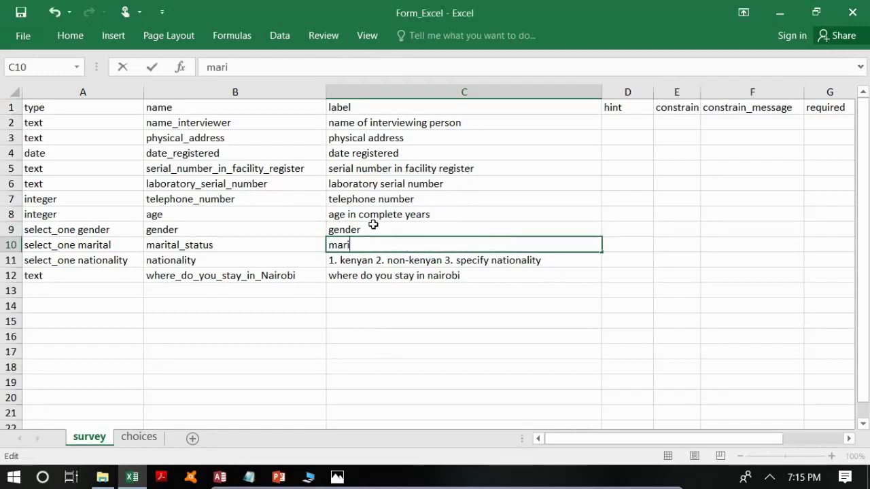
pyautogui.write('tal status')
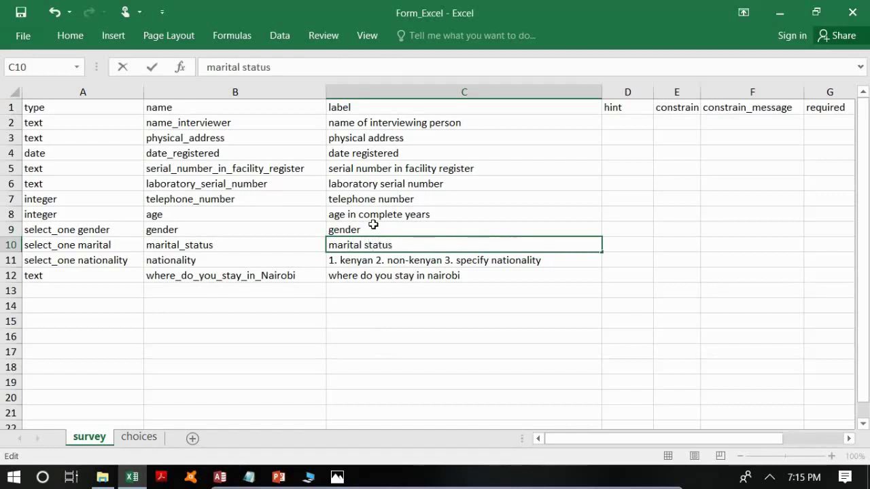
pyautogui.doubleClick(361, 258)
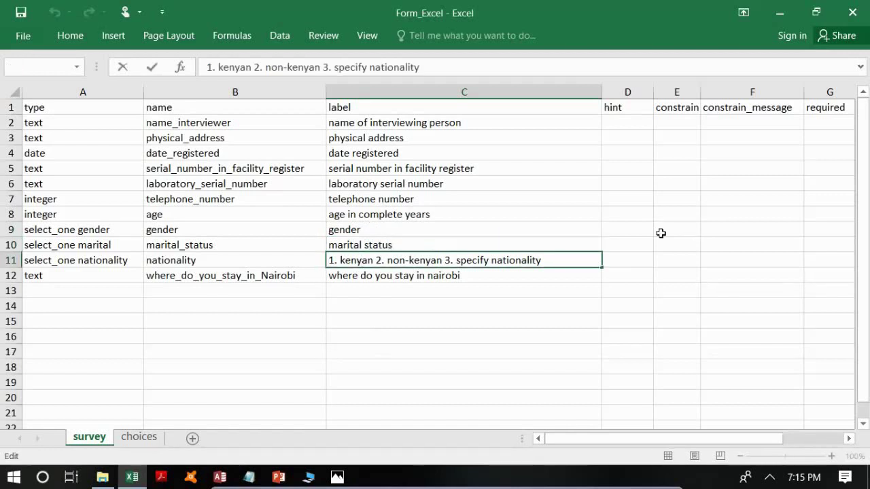
pyautogui.moveTo(548, 260); pyautogui.dragTo(311, 261)
pyautogui.press('BackSpace')
pyautogui.write('nationality')
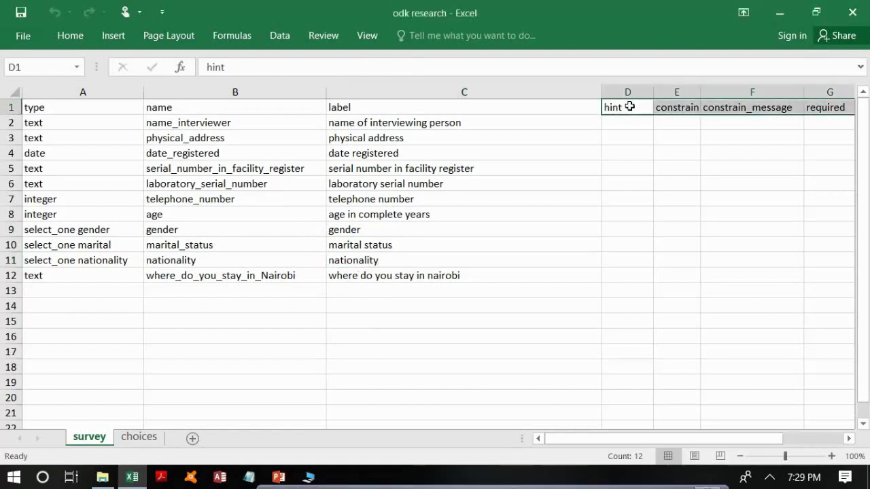
# Step: Delete entire columns D–G (hint, constrain, constrain_message, required) and save the workbook
pyautogui.rightClick(629, 106)
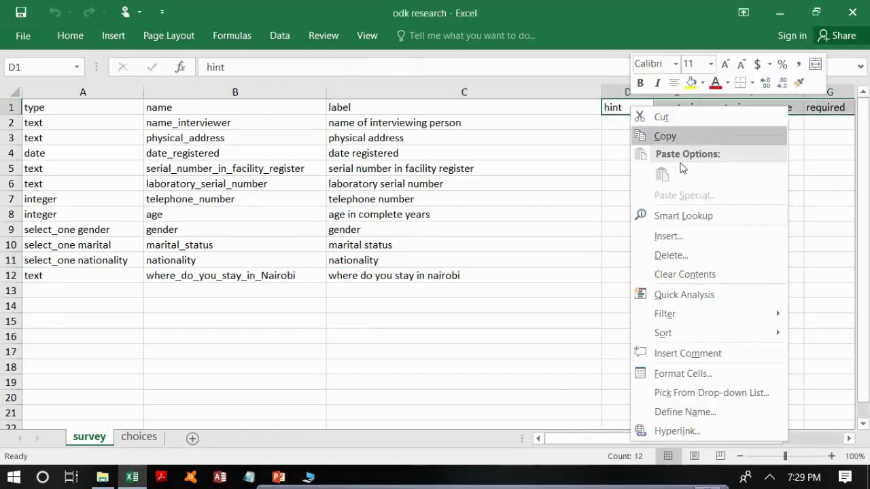
pyautogui.click(707, 262)
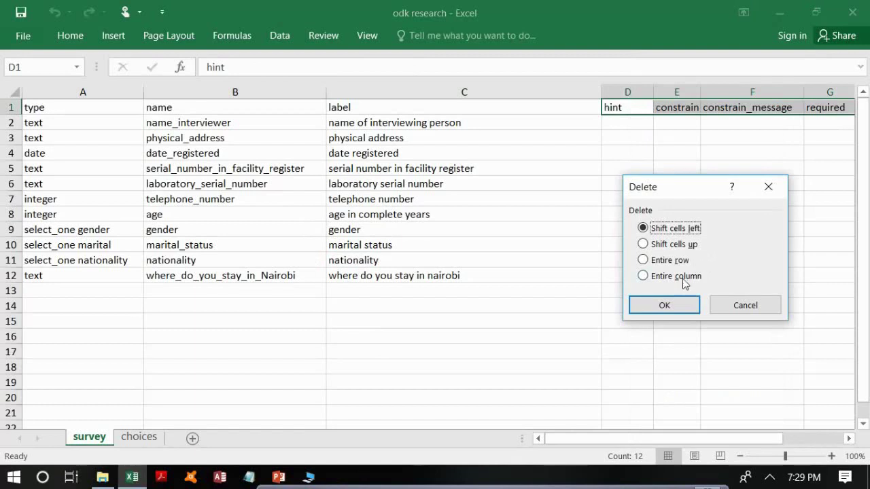
pyautogui.click(682, 277)
pyautogui.click(679, 304)
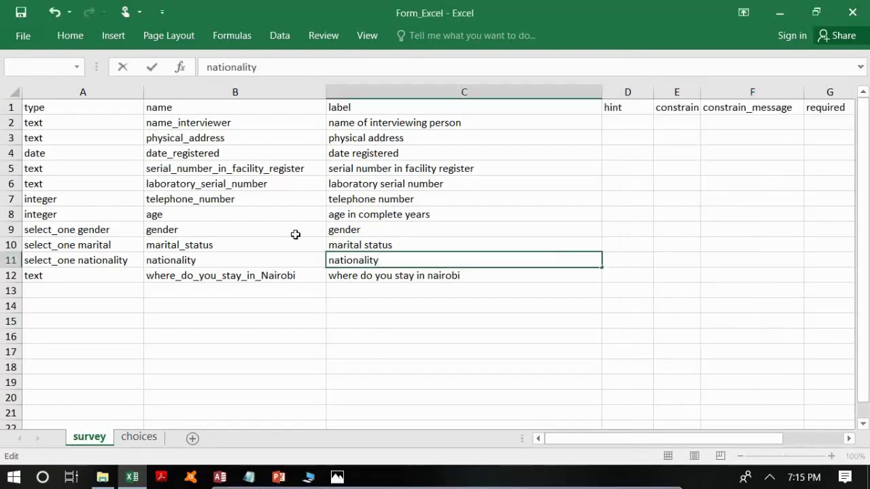
pyautogui.click(21, 12)
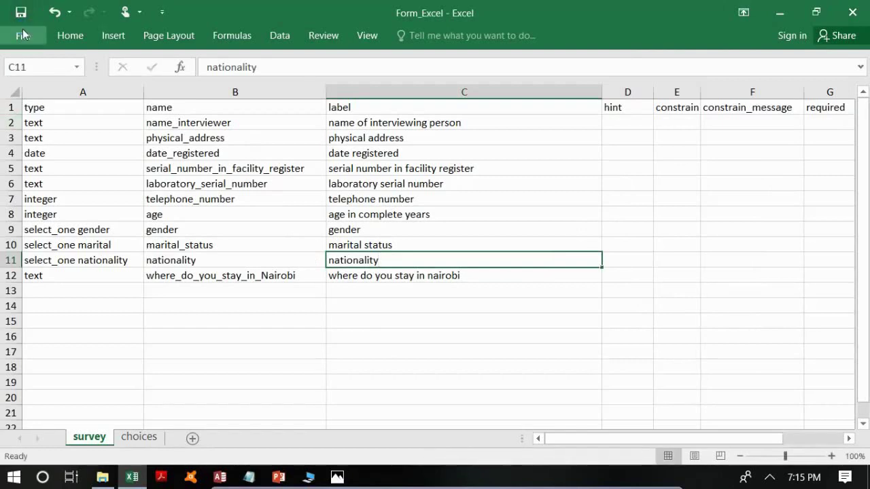
# Step: Save the workbook to the Desktop as 'odk research', overwriting the existing odk research.xlsx
pyautogui.click(25, 36)
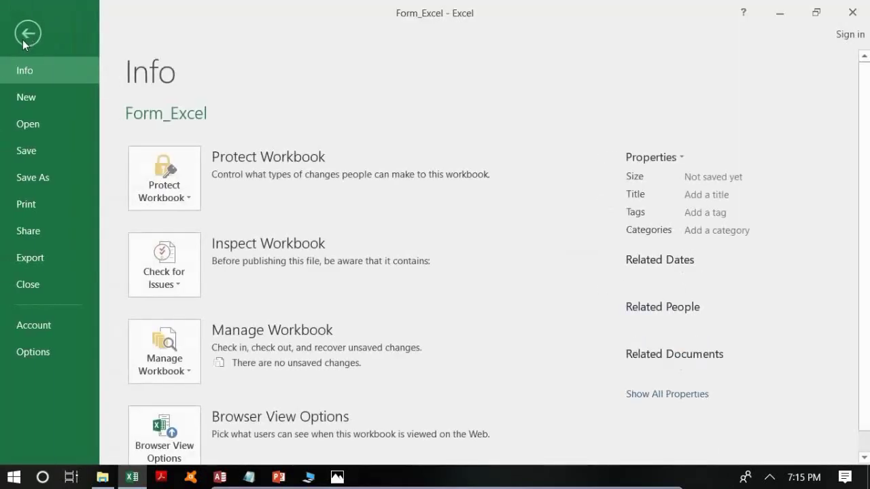
pyautogui.click(45, 179)
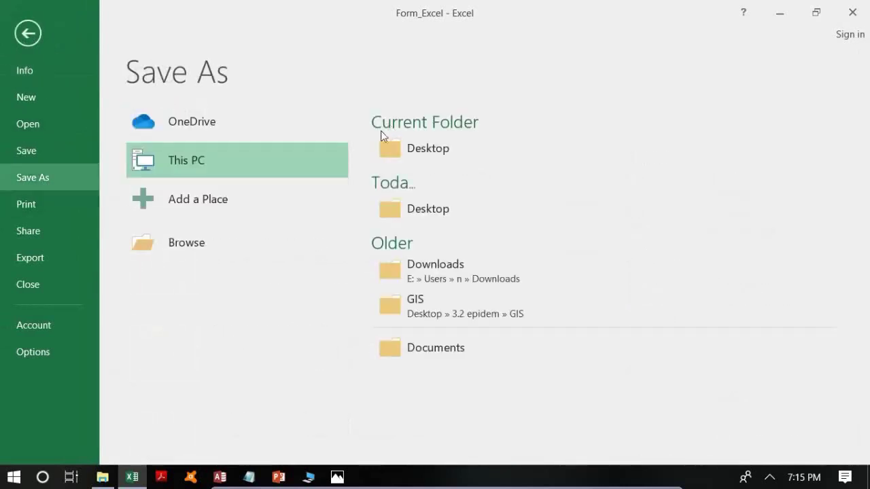
pyautogui.click(390, 142)
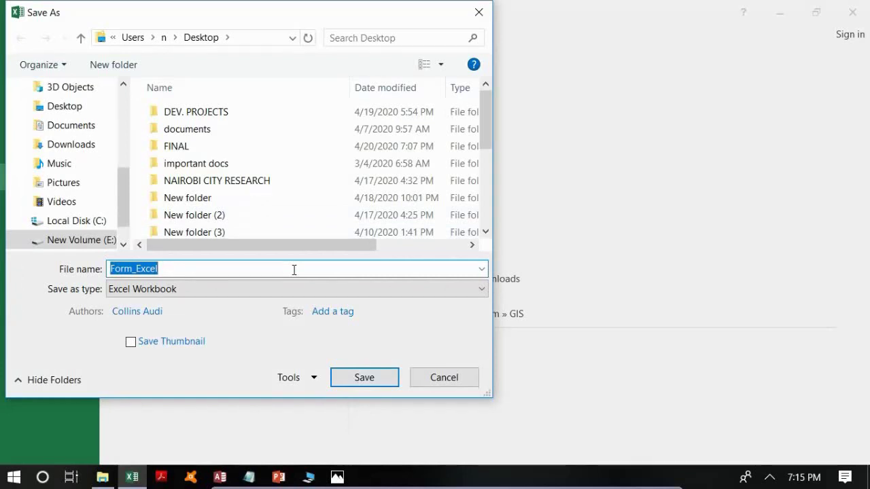
pyautogui.press('BackSpace')
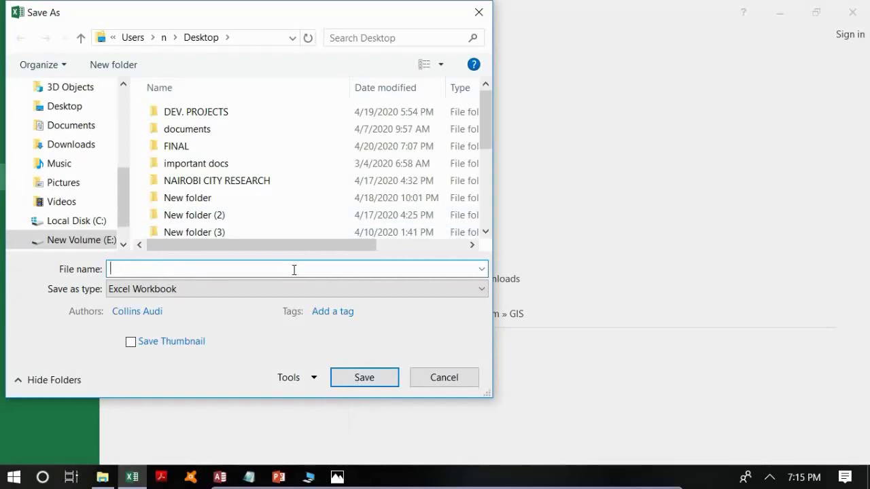
pyautogui.write('odk ')
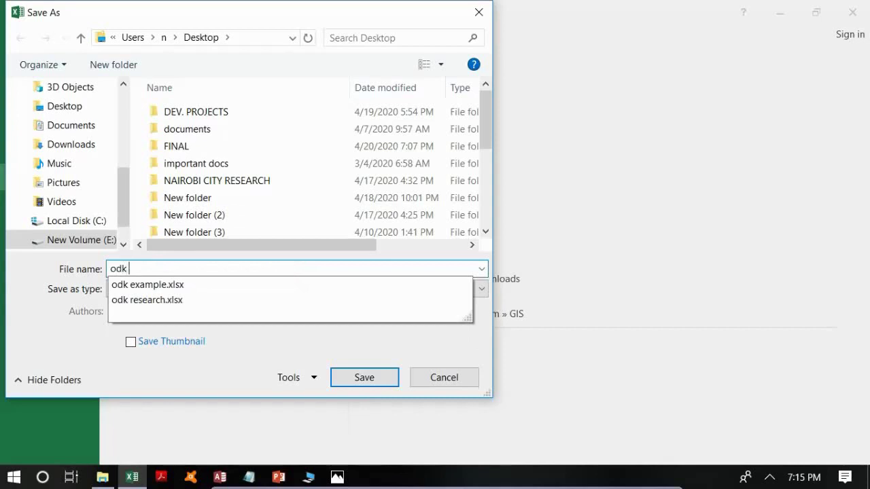
pyautogui.write('research')
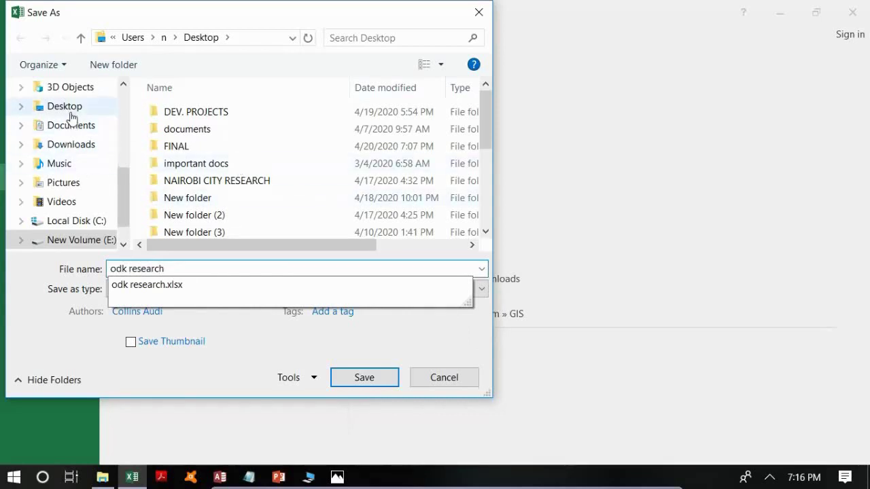
pyautogui.click(68, 107)
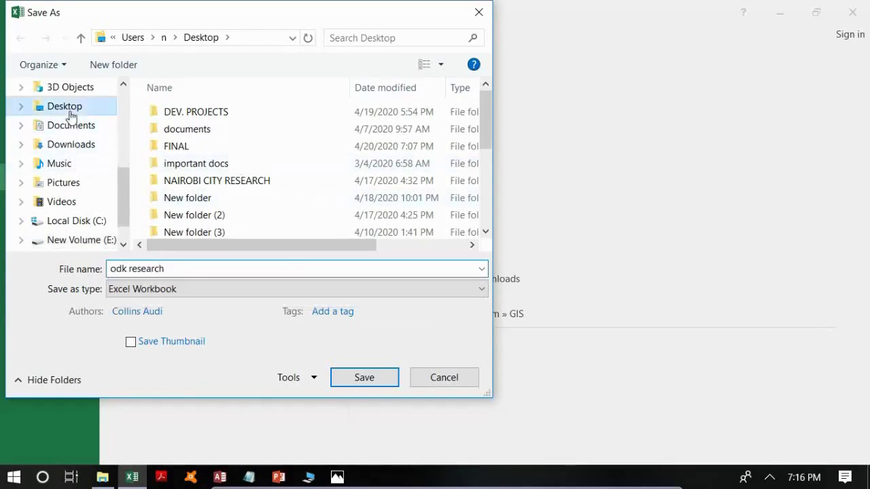
pyautogui.click(352, 379)
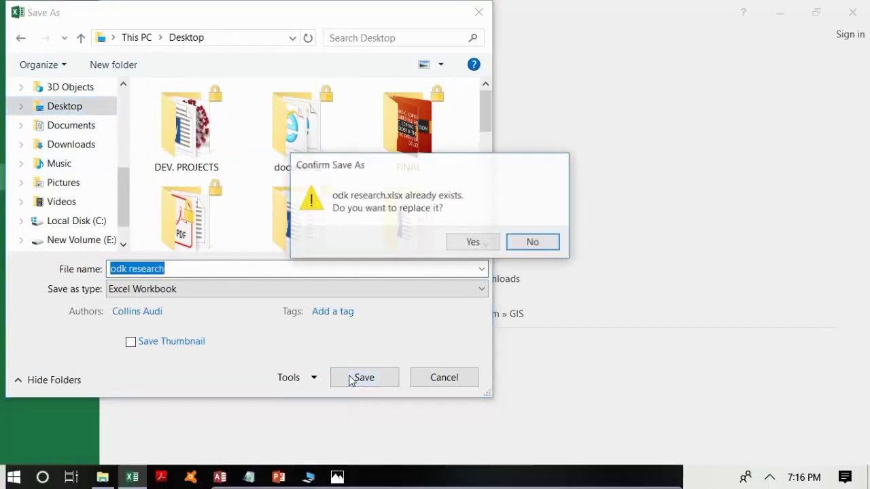
pyautogui.click(469, 245)
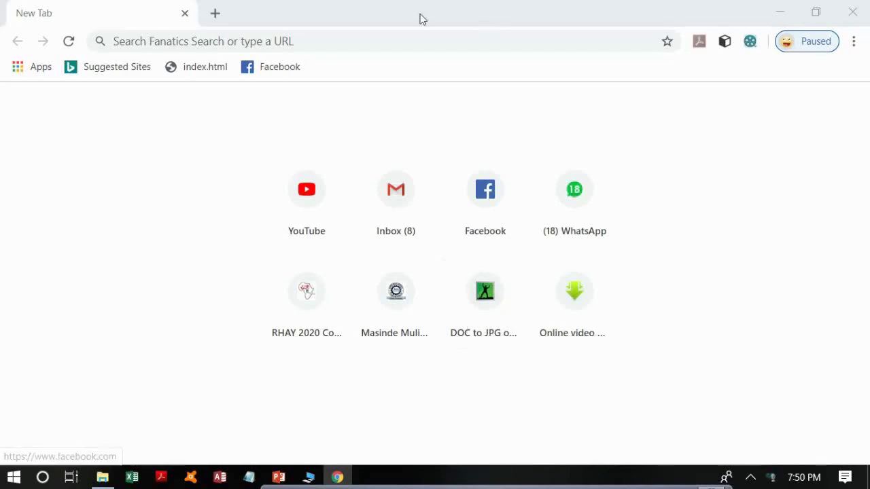
# Step: Search the web for 'odk form online'
pyautogui.click(353, 45)
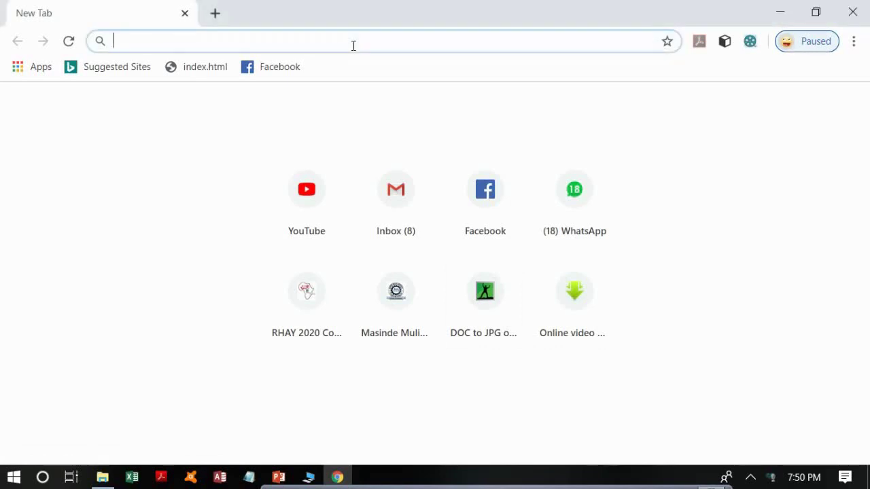
pyautogui.write('odk')
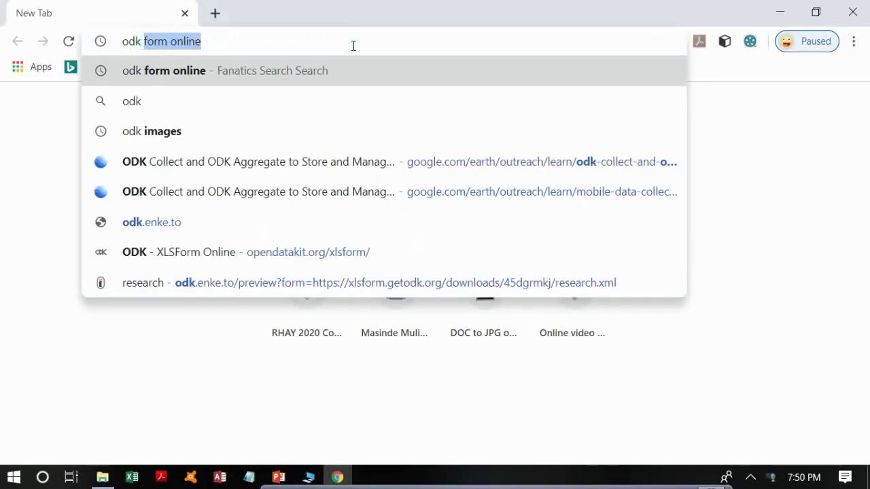
pyautogui.write(' form o')
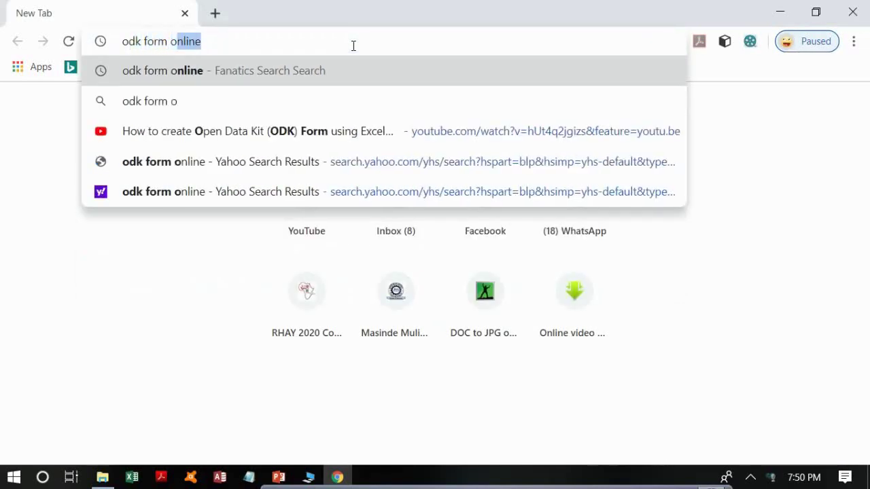
pyautogui.write('nline')
pyautogui.press('Return')
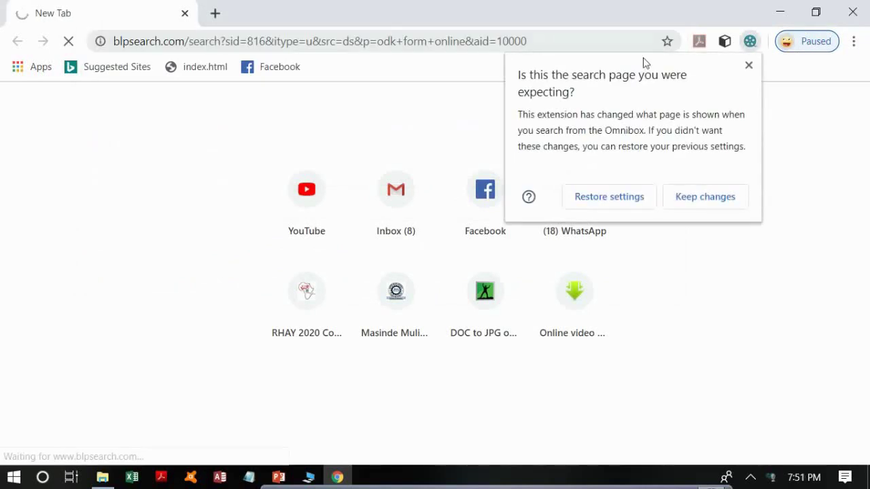
# Step: Dismiss the extension notice and open the 'Open Data Kit - XLSForm Online' result
pyautogui.click(748, 65)
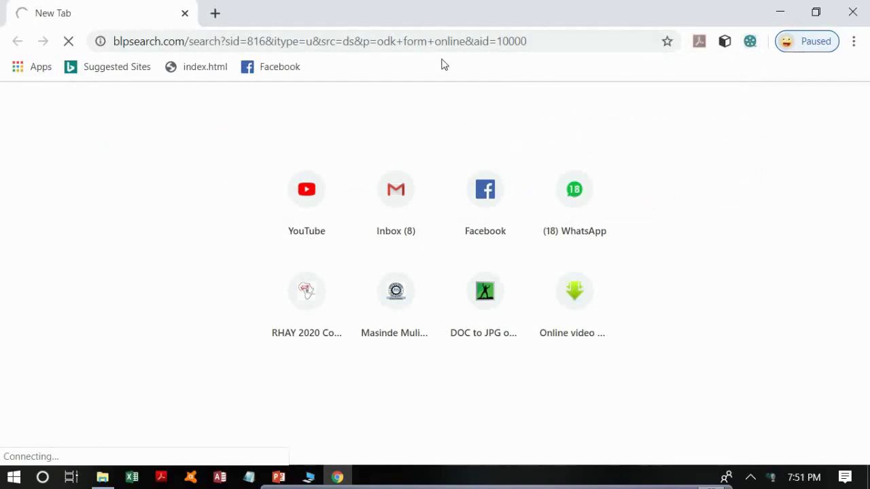
pyautogui.click(214, 13)
pyautogui.click(140, 14)
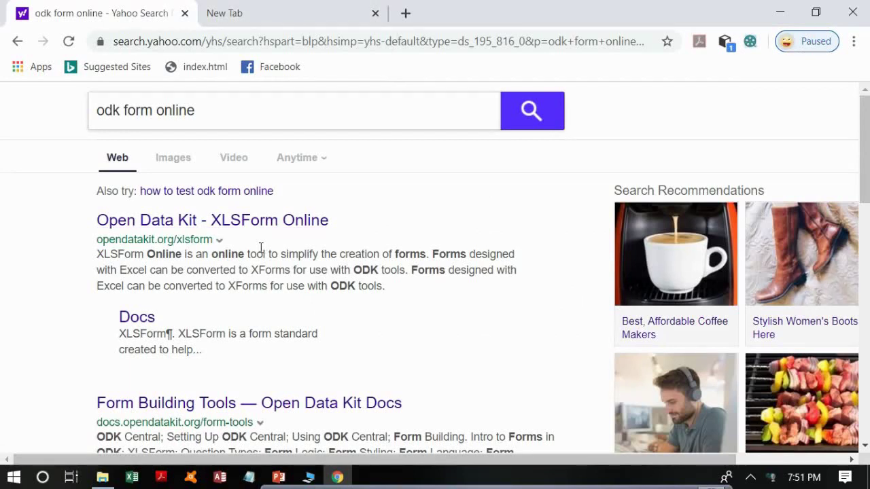
pyautogui.click(252, 229)
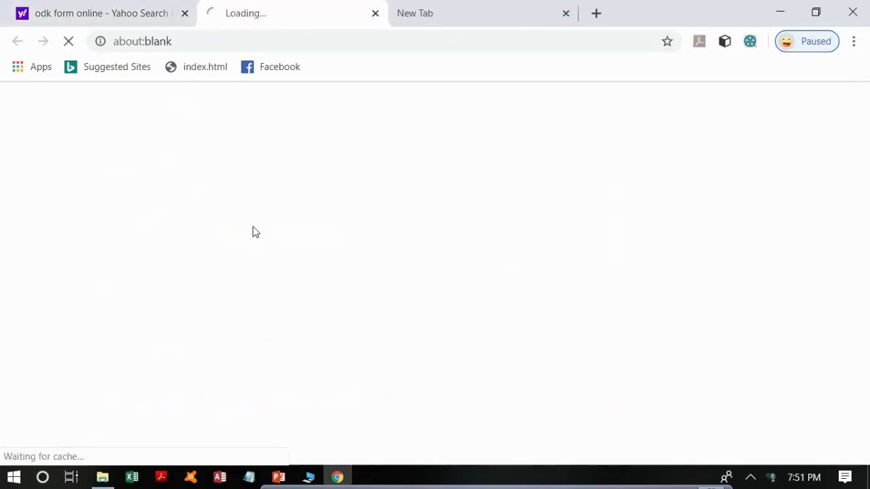
# Step: Upload the odk research spreadsheet to XLSForm Online and submit it for conversion
pyautogui.click(567, 13)
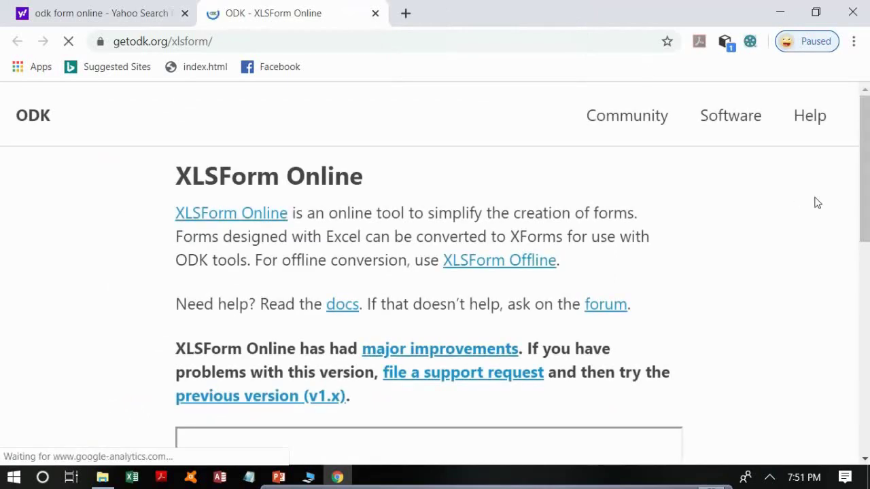
pyautogui.scroll(-1, 815, 201)
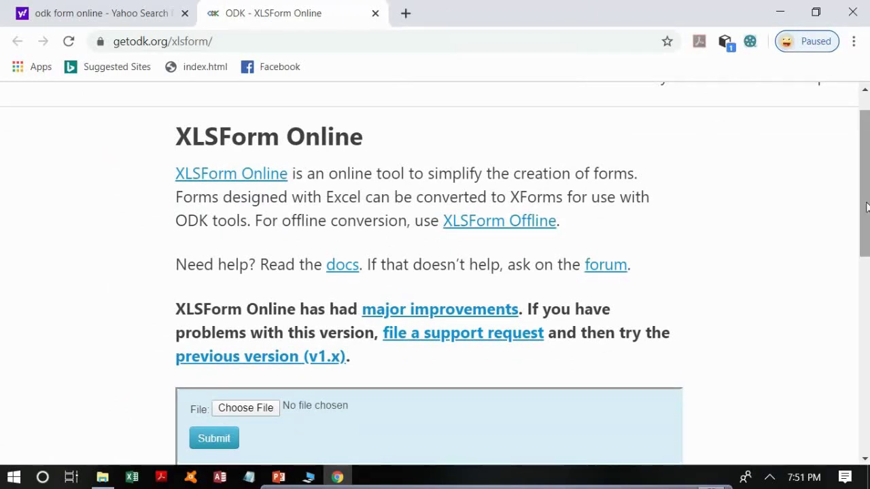
pyautogui.scroll(-2, 435, 272)
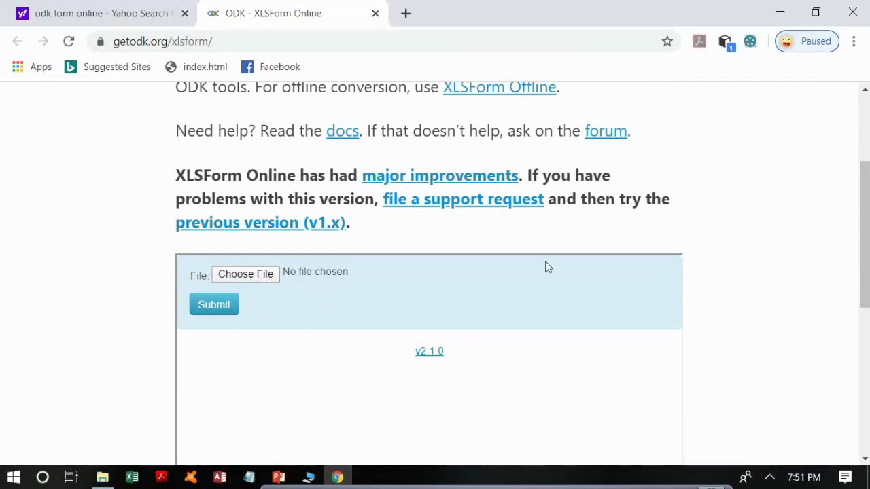
pyautogui.click(264, 280)
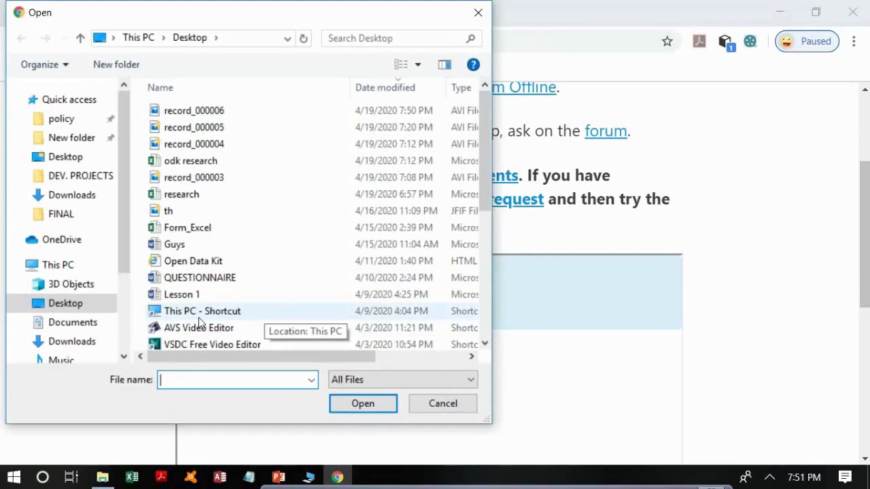
pyautogui.doubleClick(284, 167)
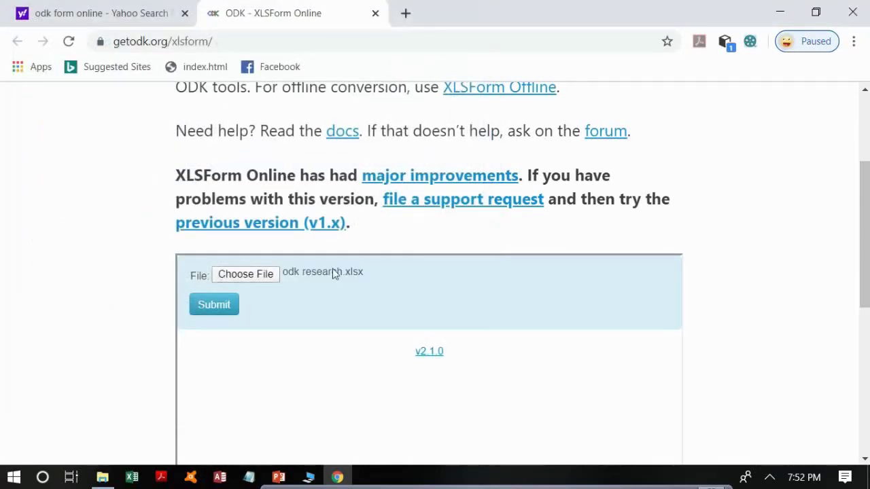
pyautogui.click(225, 316)
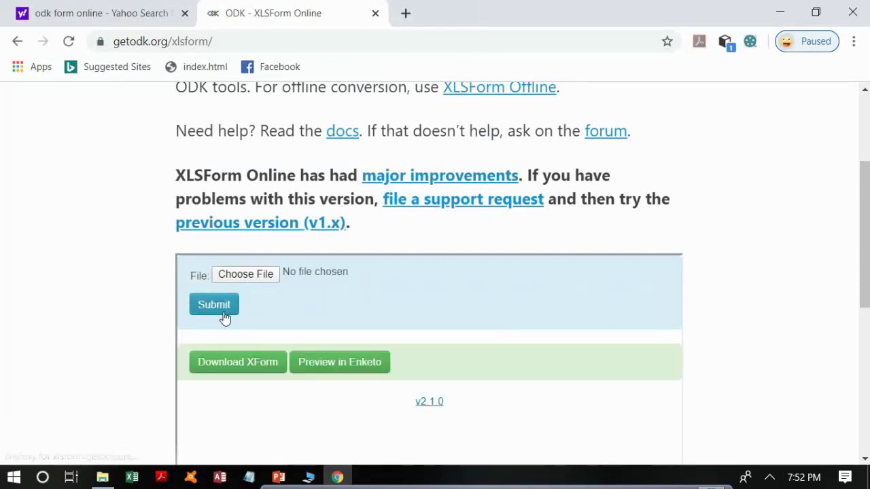
# Step: Preview the odk research form in Enketo and scroll through its questions
pyautogui.click(301, 366)
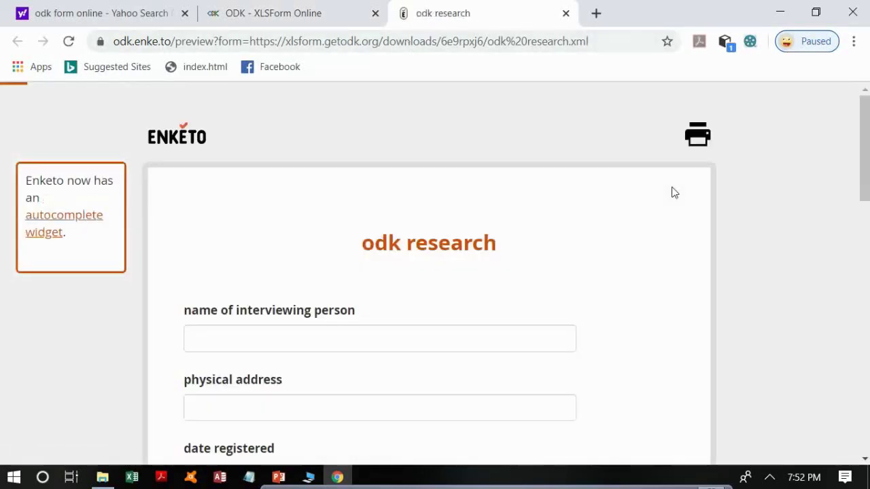
pyautogui.click(865, 460)
pyautogui.moveTo(864, 460); pyautogui.dragTo(865, 461)
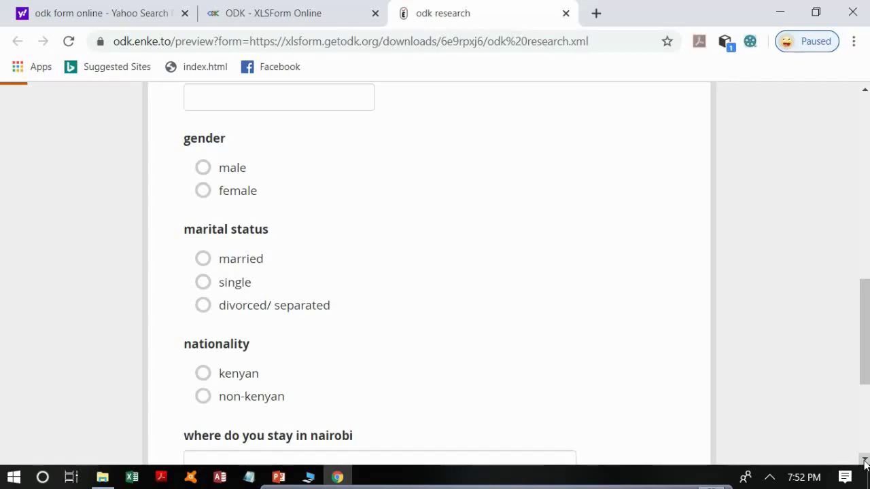
pyautogui.scroll(-2, 864, 462)
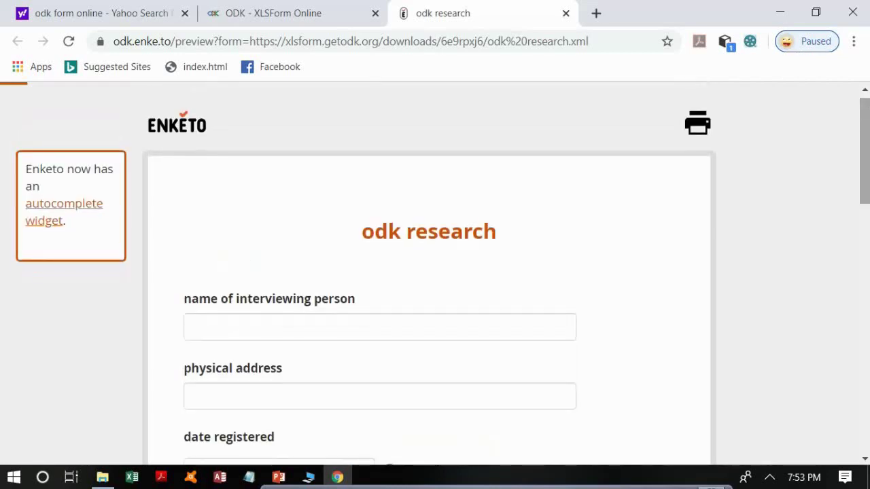
# Step: Return to the XLSForm Online tab and download the odk research XForm as XML
pyautogui.click(291, 20)
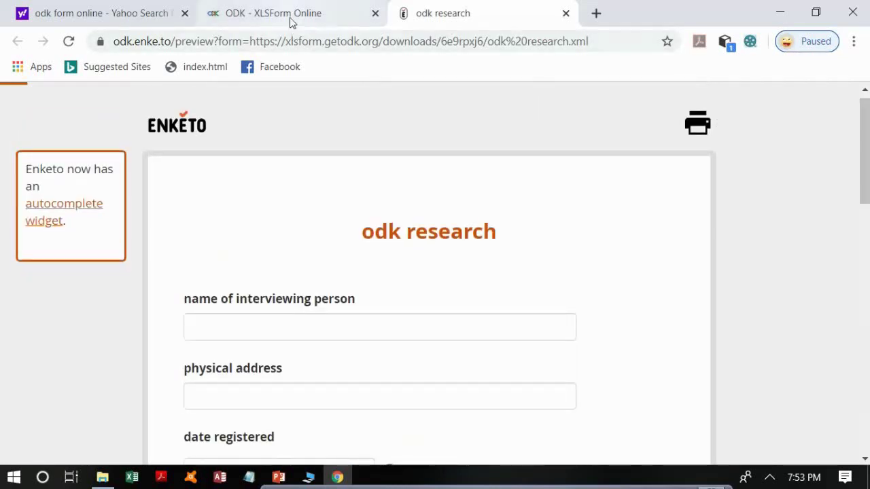
pyautogui.moveTo(864, 231); pyautogui.dragTo(854, 269)
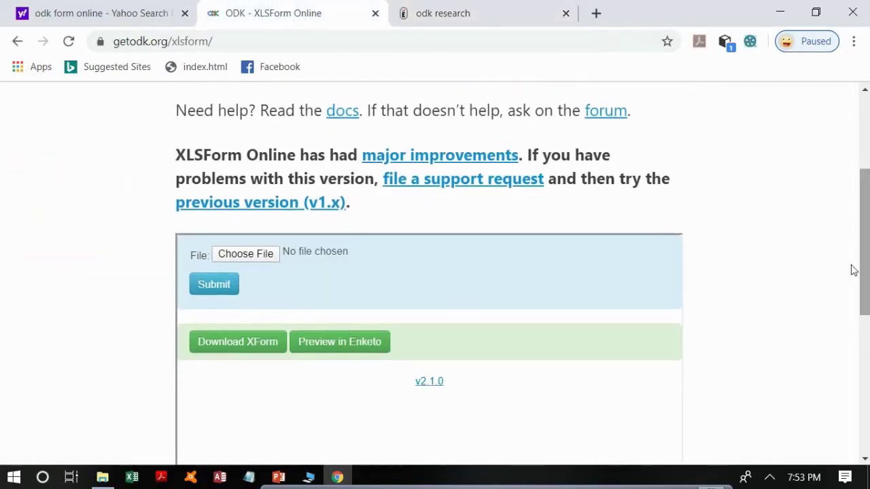
pyautogui.click(261, 352)
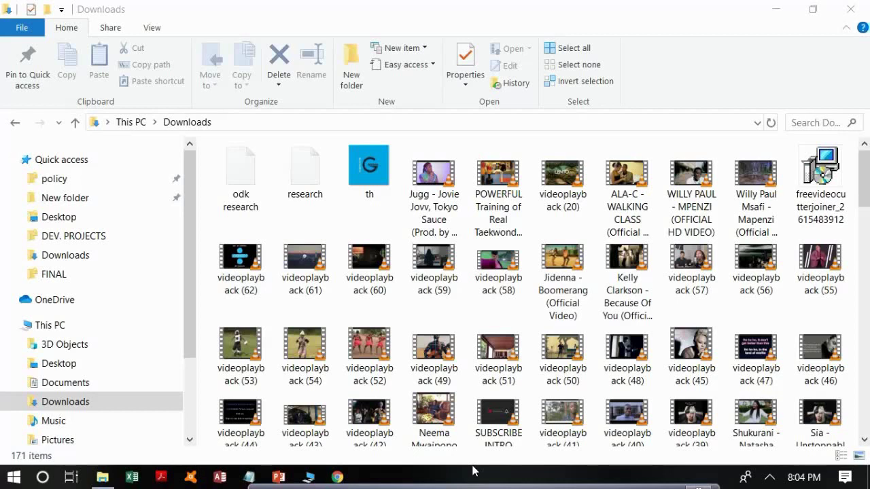
# Step: Copy the odk research file from Downloads, then go to This PC
pyautogui.click(131, 413)
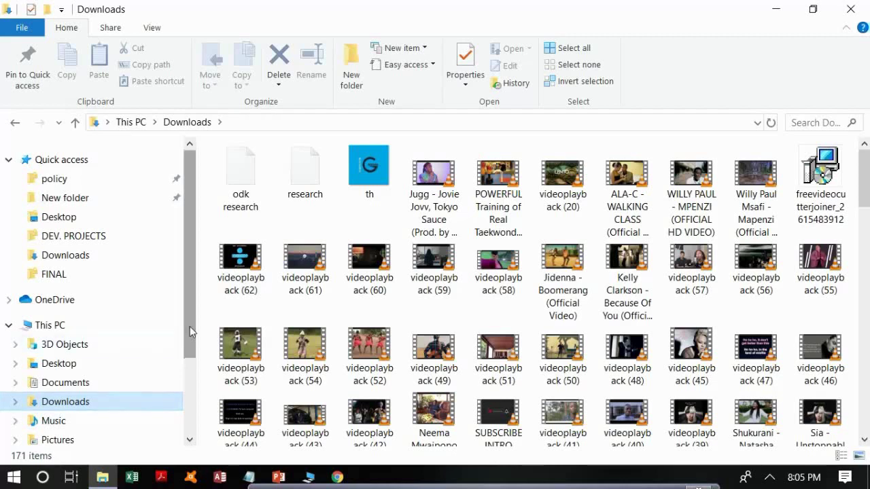
pyautogui.click(237, 169)
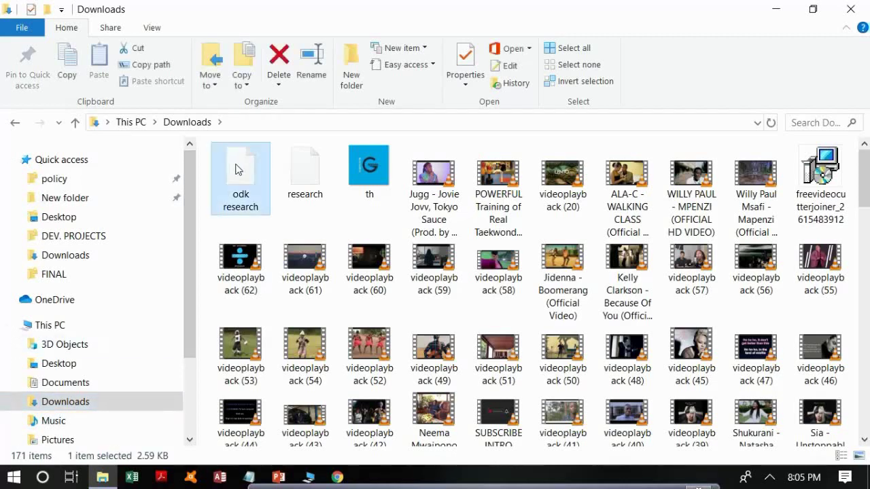
pyautogui.rightClick(237, 169)
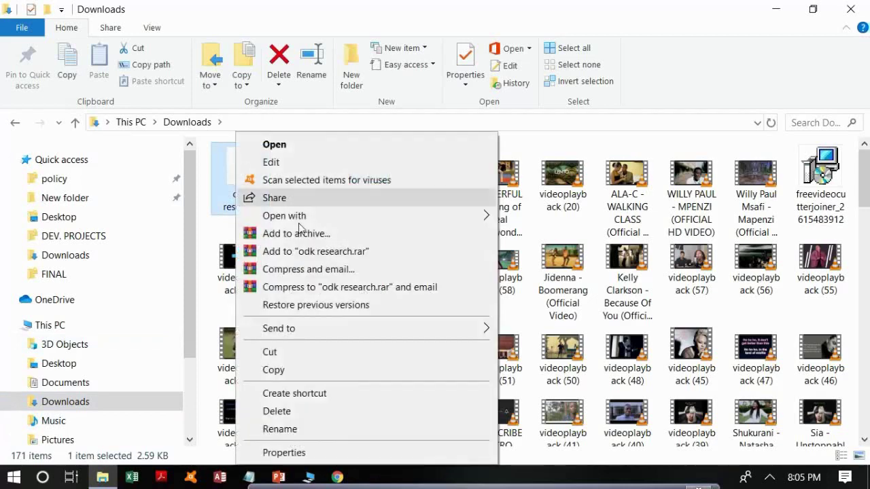
pyautogui.click(299, 372)
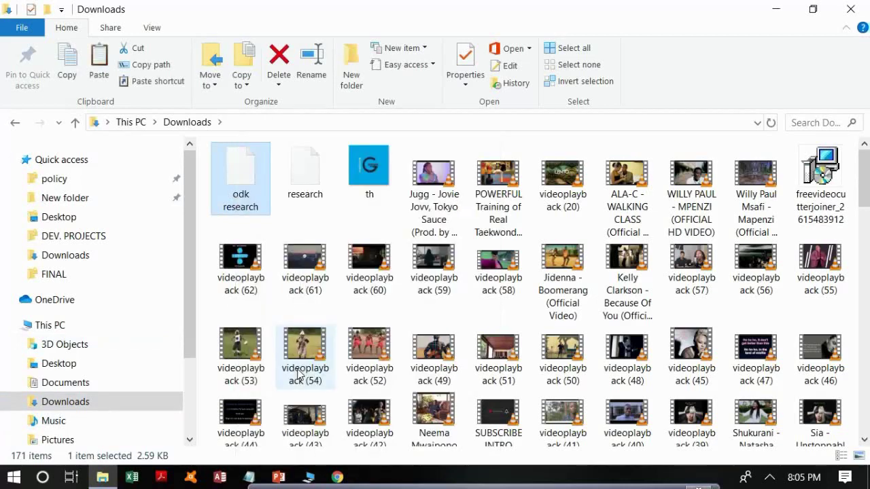
pyautogui.click(134, 329)
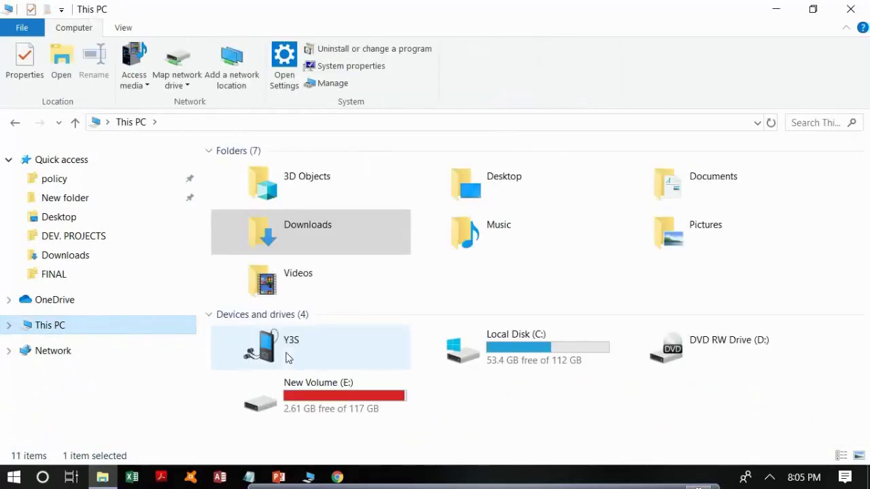
# Step: Paste the odk research file onto the Y3S device under Devices and drives
pyautogui.click(286, 358)
pyautogui.rightClick(287, 355)
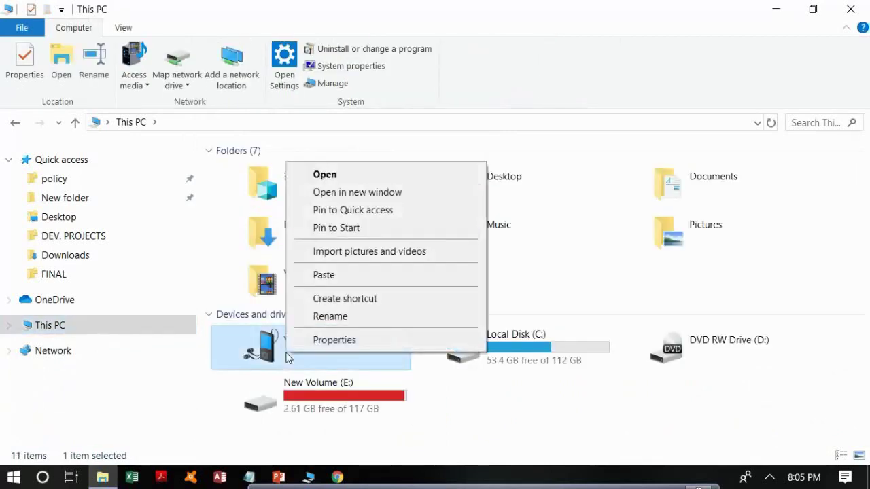
pyautogui.click(325, 275)
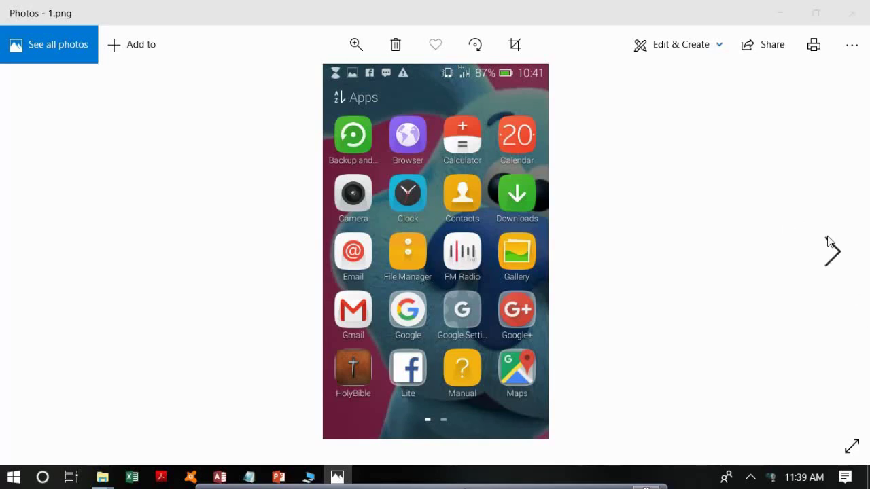
# Step: Advance from 1.png to 3.png, showing odk research.xml selected in mobile storage
pyautogui.click(840, 254)
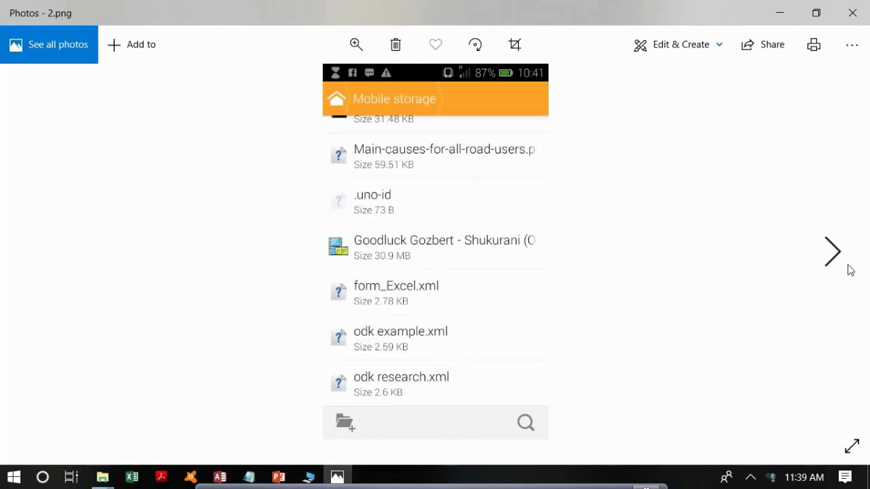
pyautogui.click(841, 263)
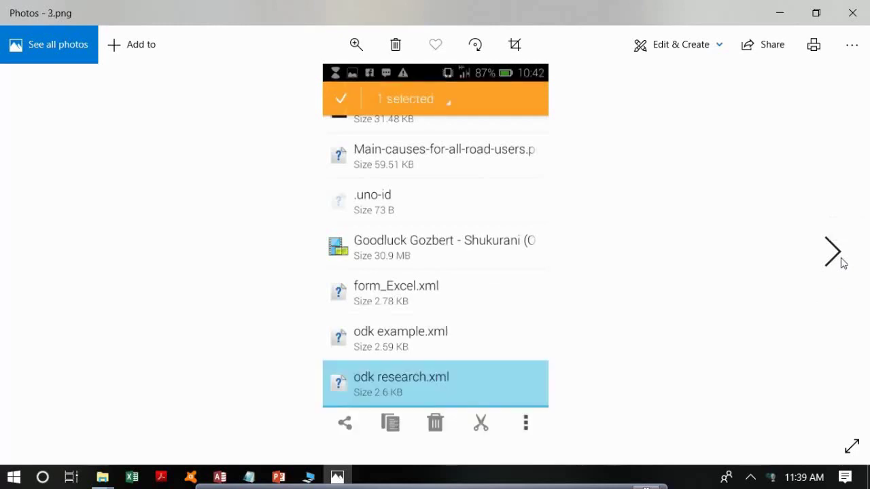